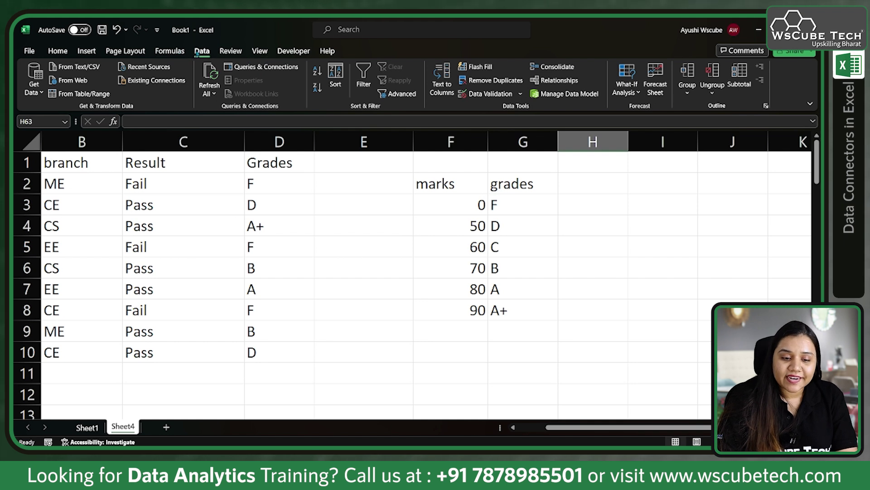
Step: Browse the Get Data menu's From File, From Database, From Azure and From Other Sources connectors
{"action": "left_click", "coordinate": [33, 88]}
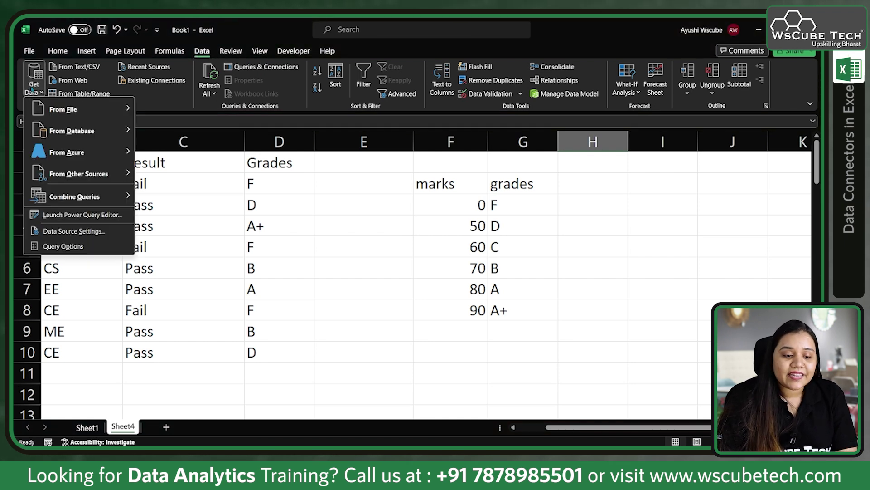
{"action": "mouse_move", "coordinate": [73, 108]}
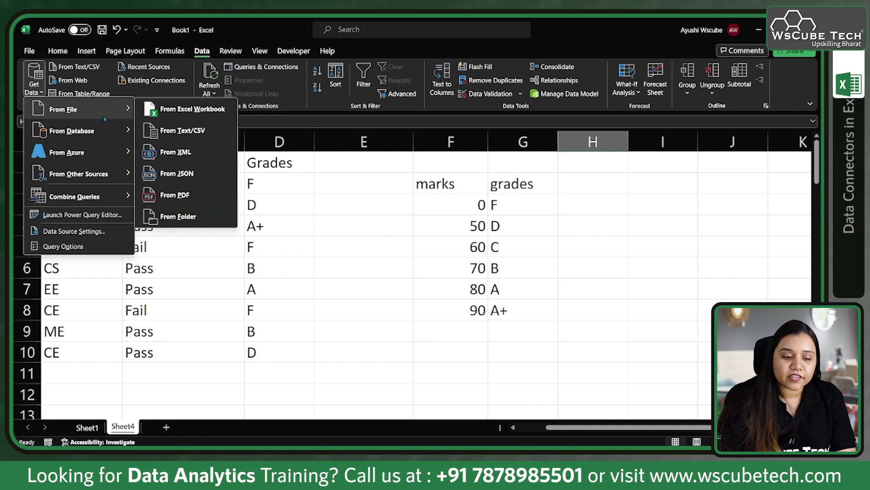
{"action": "mouse_move", "coordinate": [111, 131]}
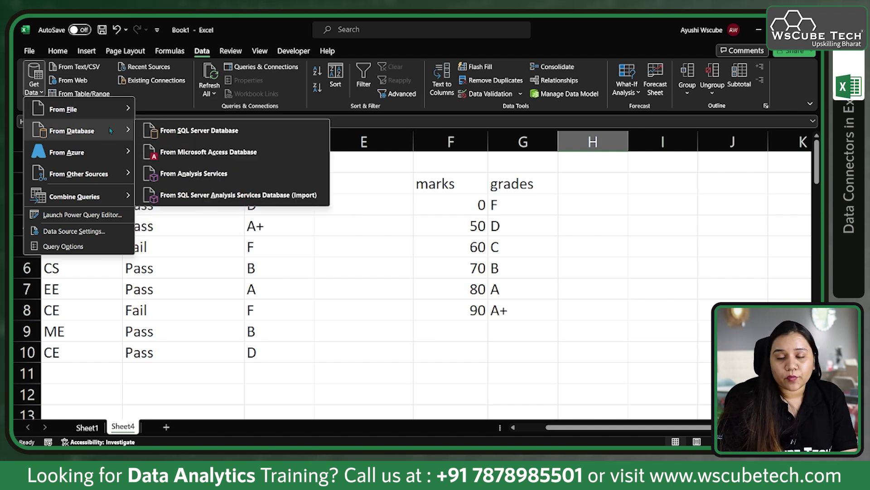
{"action": "mouse_move", "coordinate": [120, 151]}
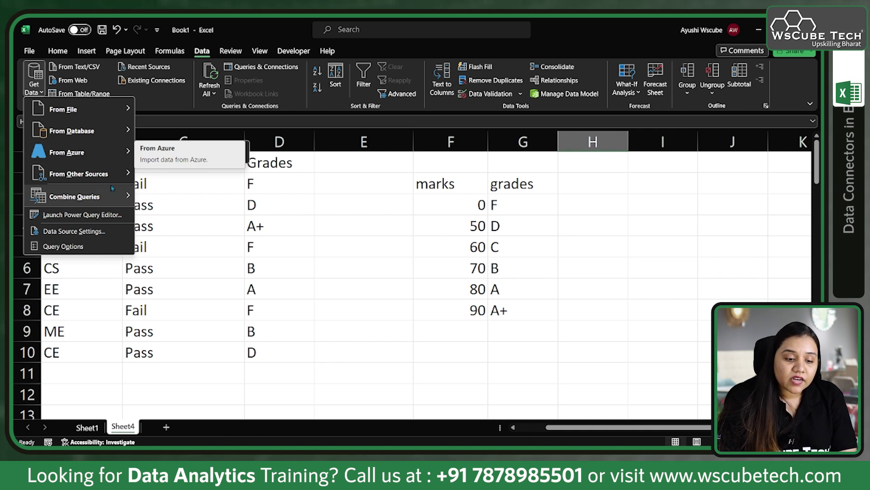
{"action": "mouse_move", "coordinate": [111, 183]}
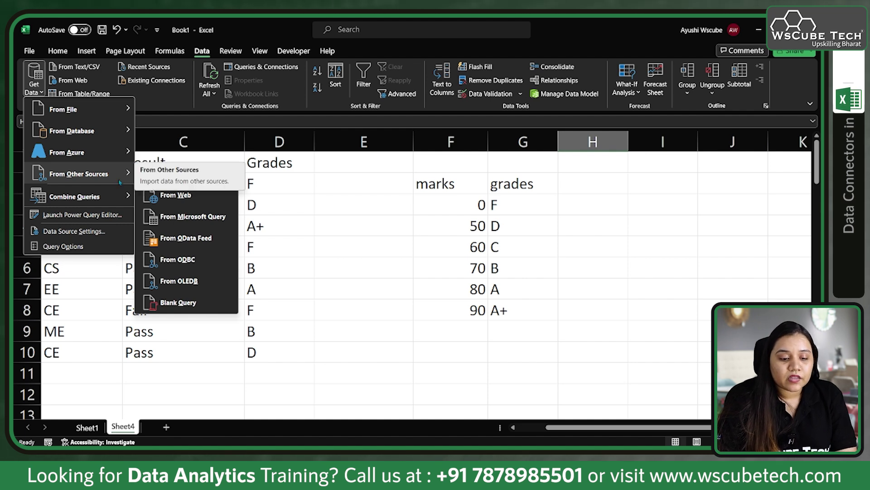
Step: Start a From Web import from Other Sources and switch over to Chrome
{"action": "left_click", "coordinate": [163, 197]}
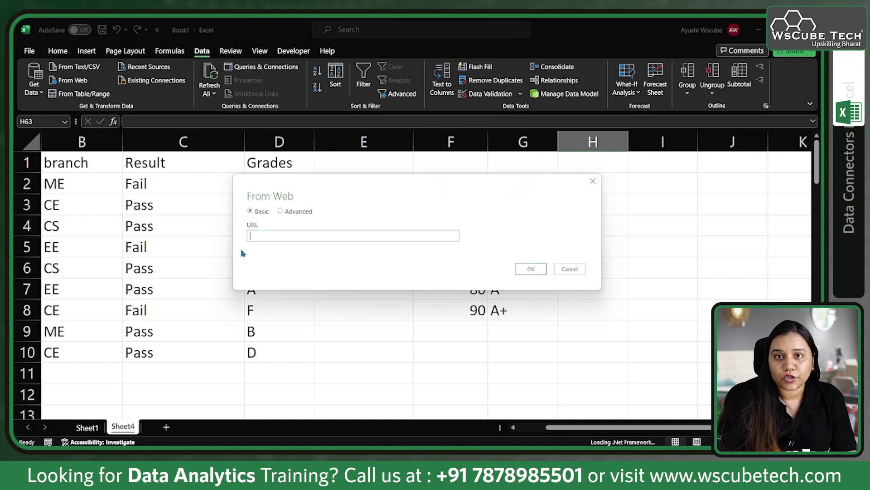
{"action": "key", "text": "alt+Tab"}
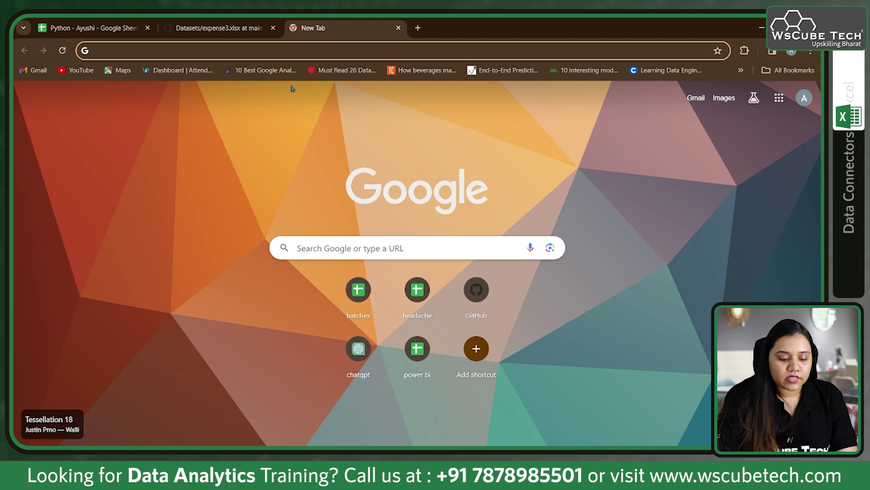
Step: Load investing.com in Chrome, scroll to its indices table and grab the site's address
{"action": "type", "text": "invest"}
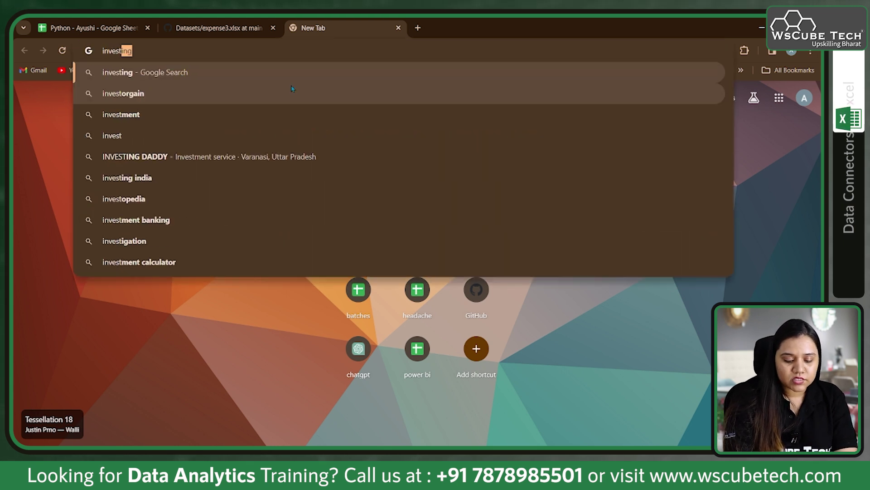
{"action": "type", "text": "ing.com"}
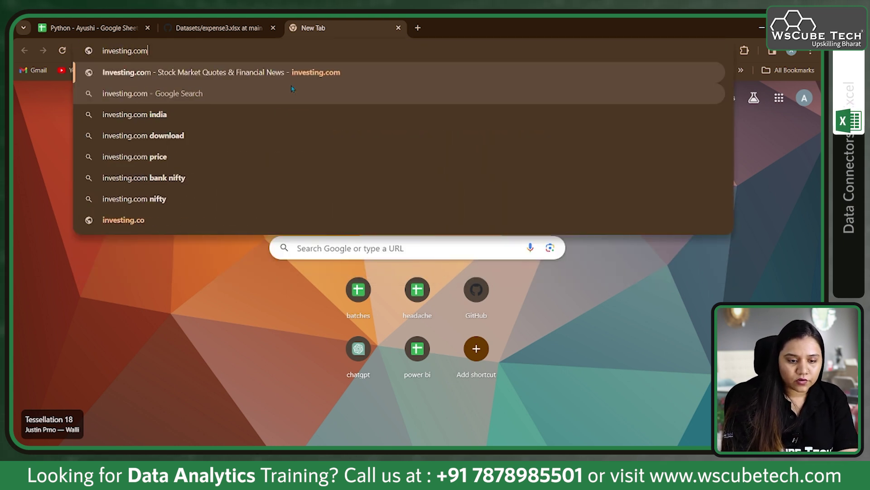
{"action": "key", "text": "Return"}
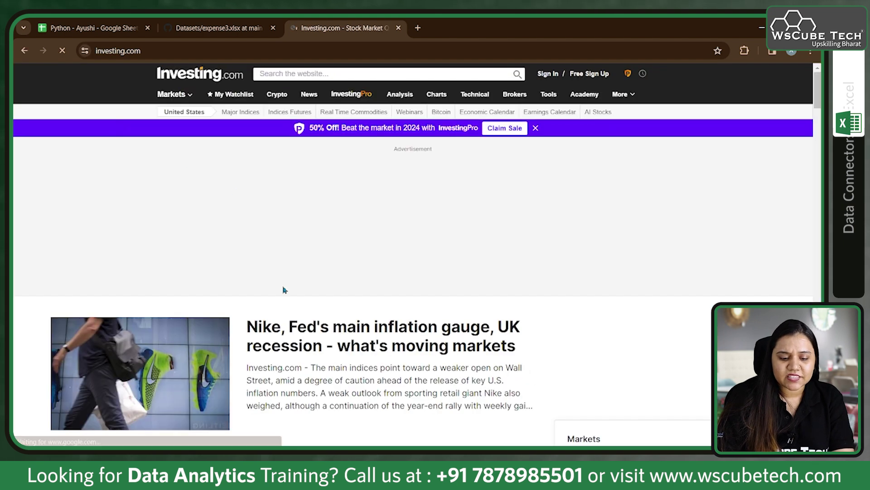
{"action": "scroll", "coordinate": [283, 288], "scroll_direction": "down", "scroll_amount": 5}
{"action": "scroll", "coordinate": [411, 238], "scroll_direction": "down", "scroll_amount": 2}
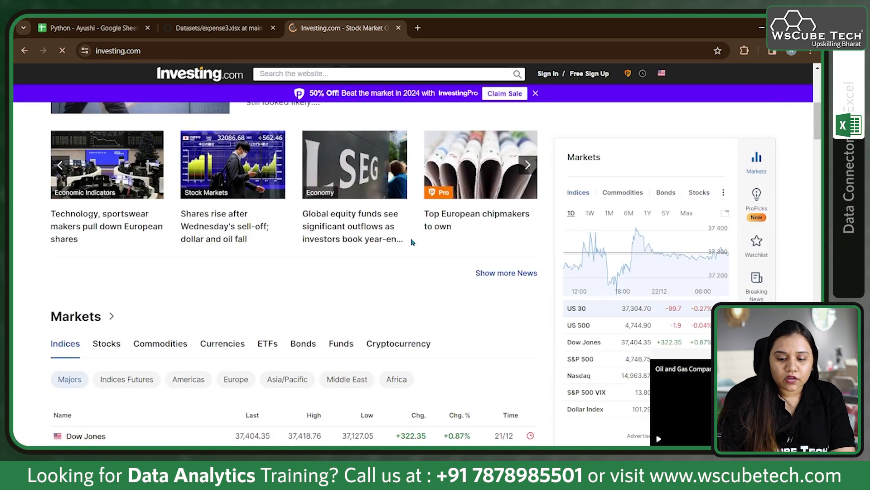
{"action": "scroll", "coordinate": [410, 240], "scroll_direction": "down", "scroll_amount": 1}
{"action": "scroll", "coordinate": [410, 240], "scroll_direction": "down", "scroll_amount": 4}
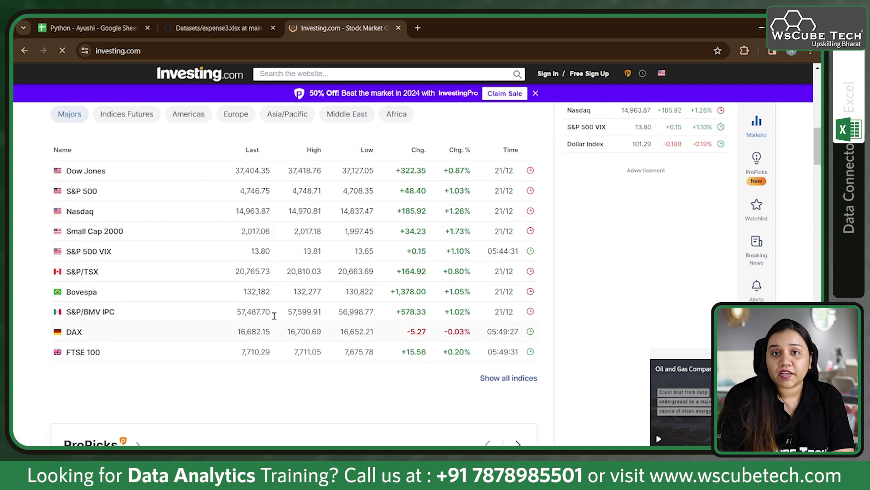
{"action": "left_click", "coordinate": [171, 51]}
{"action": "key", "text": "ctrl+c"}
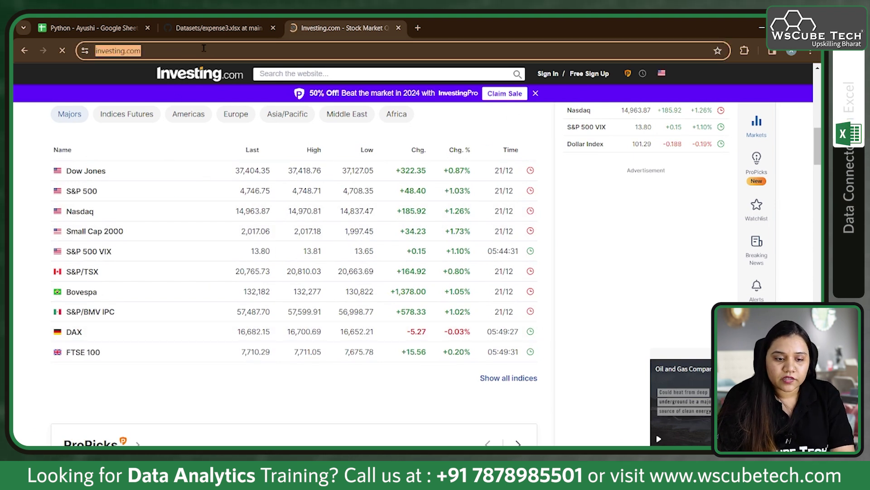
{"action": "left_click", "coordinate": [559, 447]}
{"action": "left_click", "coordinate": [389, 239]}
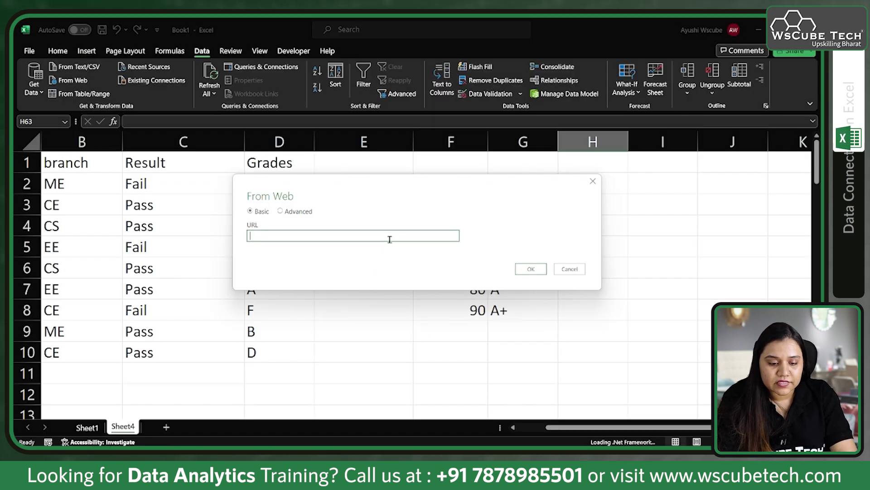
{"action": "key", "text": "ctrl+v"}
{"action": "left_click", "coordinate": [531, 269]}
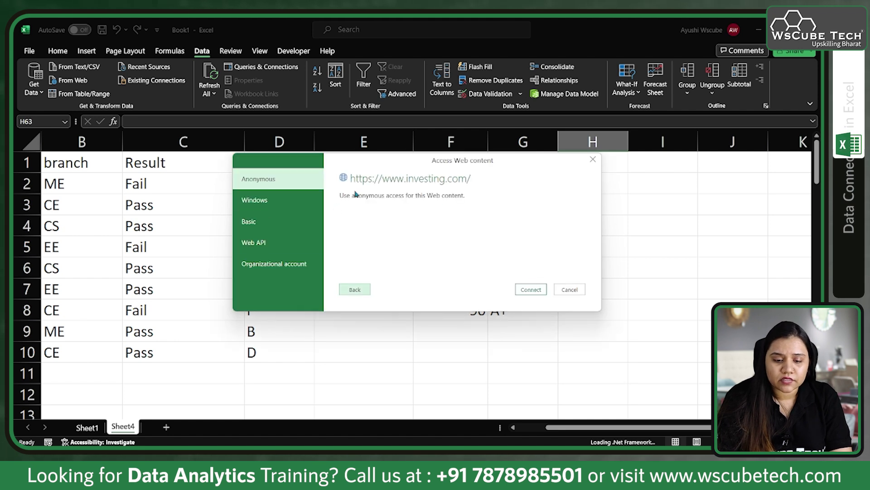
{"action": "left_click", "coordinate": [541, 292]}
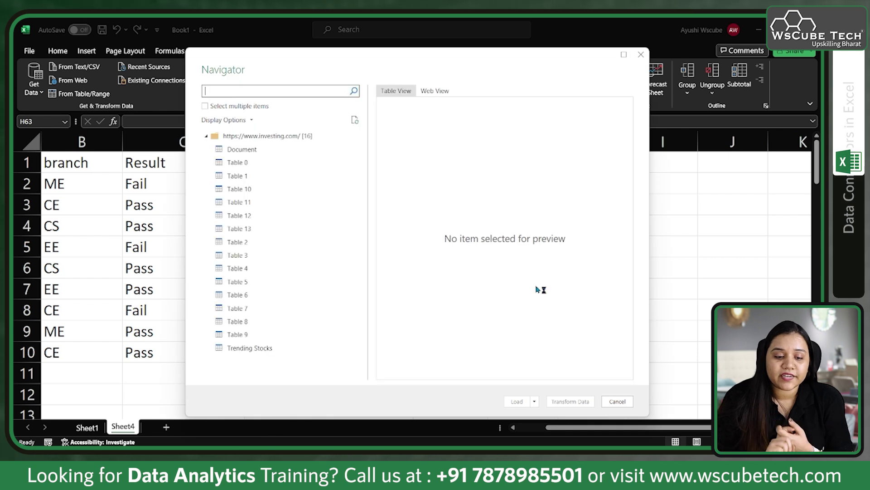
Step: Preview Tables 0, 1, 10, 12, 13, 2, 3, 4 and 6 in the Navigator, ending on Table 0
{"action": "left_click", "coordinate": [242, 164]}
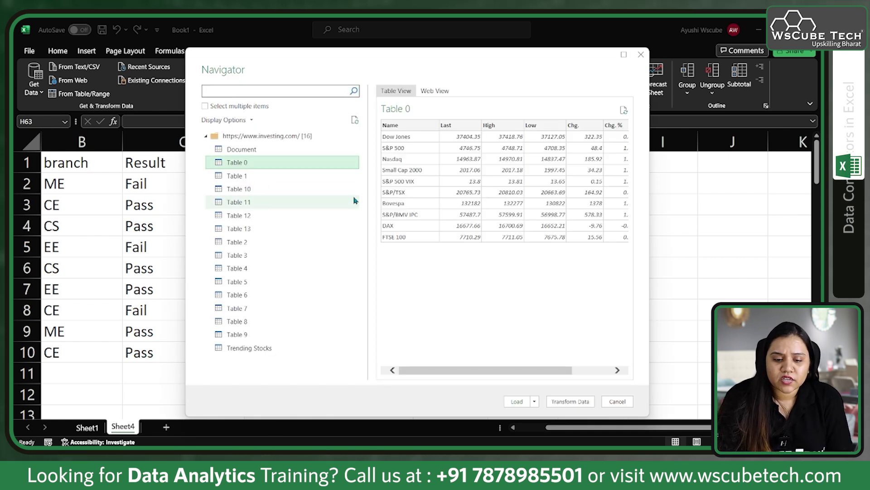
{"action": "left_click", "coordinate": [260, 180]}
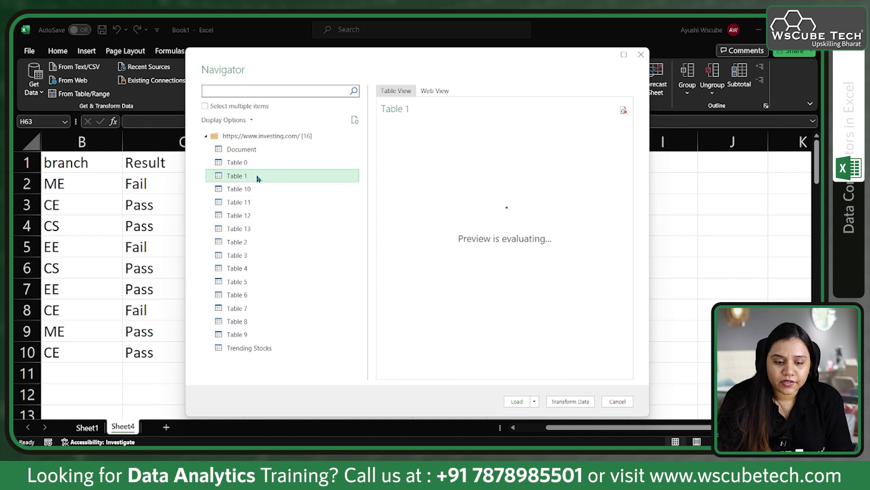
{"action": "left_click", "coordinate": [260, 191]}
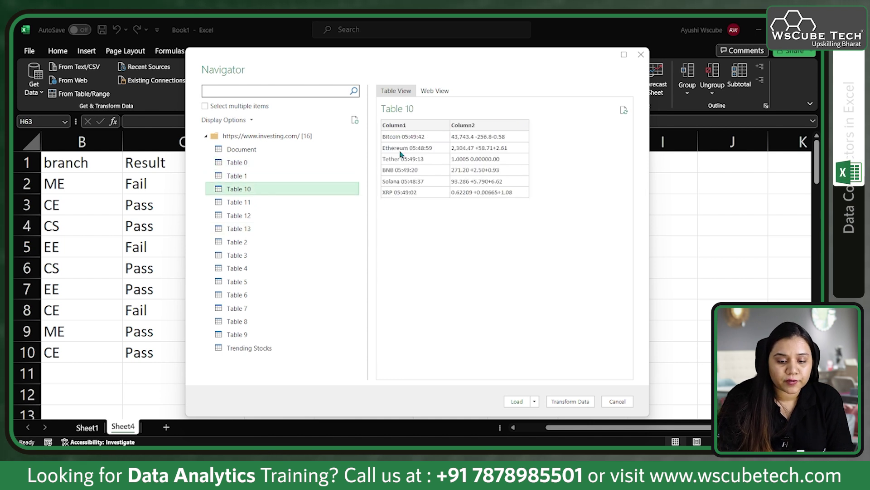
{"action": "left_click", "coordinate": [261, 214]}
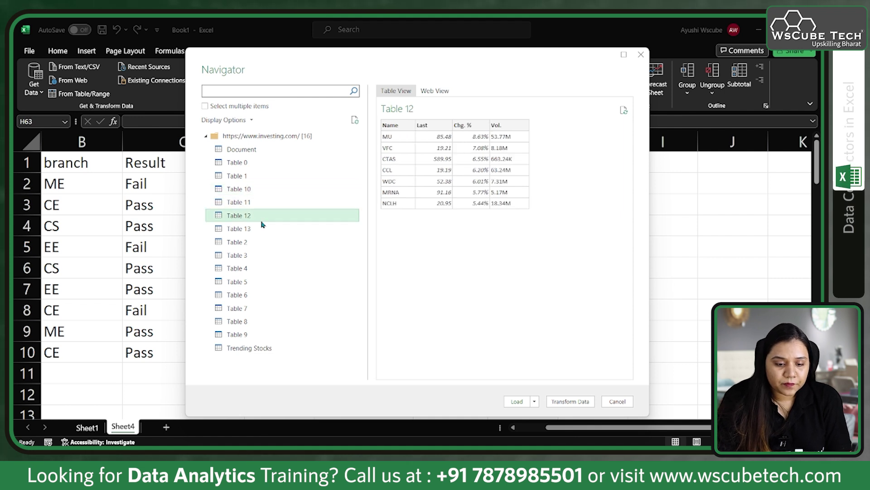
{"action": "left_click", "coordinate": [262, 228]}
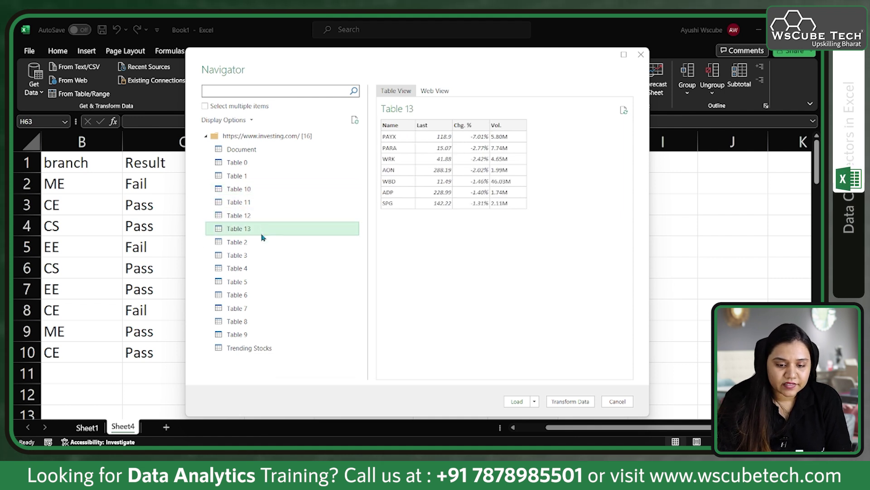
{"action": "left_click", "coordinate": [263, 243]}
{"action": "left_click", "coordinate": [262, 256]}
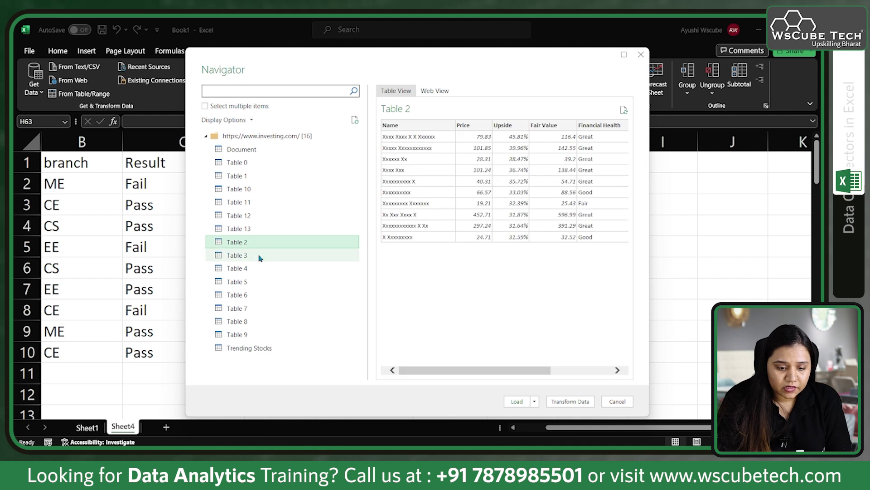
{"action": "left_click", "coordinate": [262, 269]}
{"action": "left_click", "coordinate": [266, 296]}
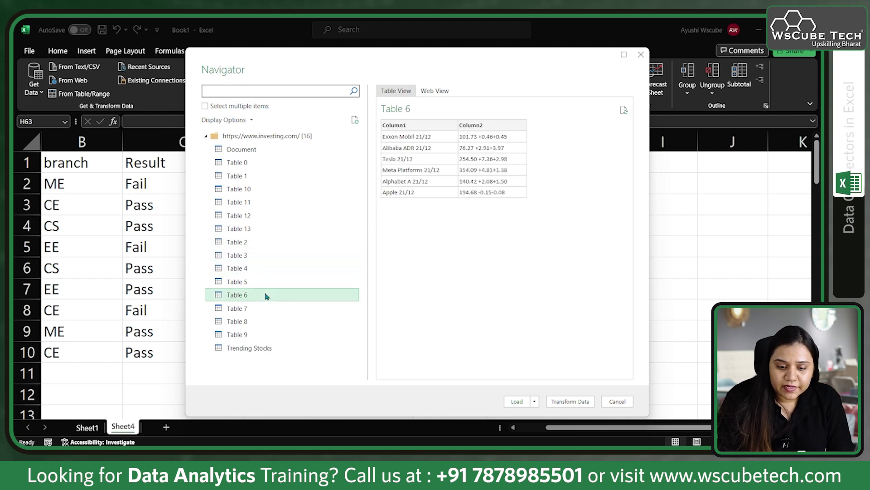
{"action": "left_click", "coordinate": [261, 164]}
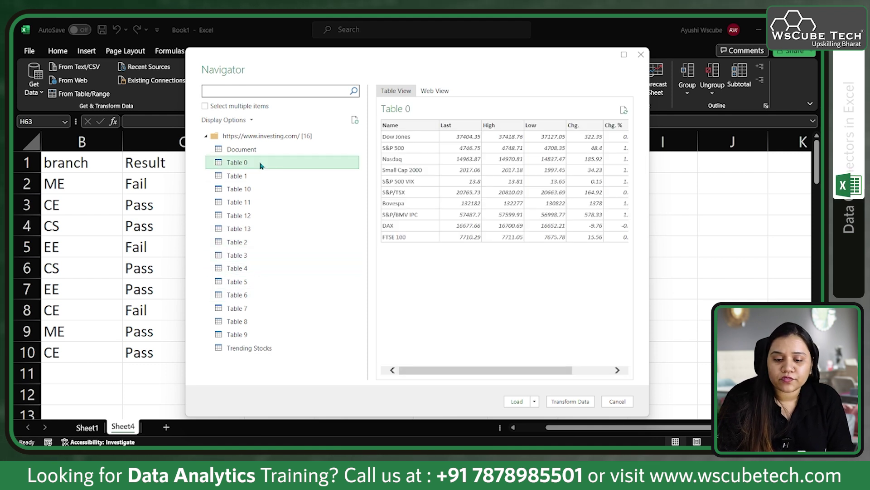
Step: Enable multiple selection and tick Table 1, Table 10 and Table 0
{"action": "left_click", "coordinate": [205, 106]}
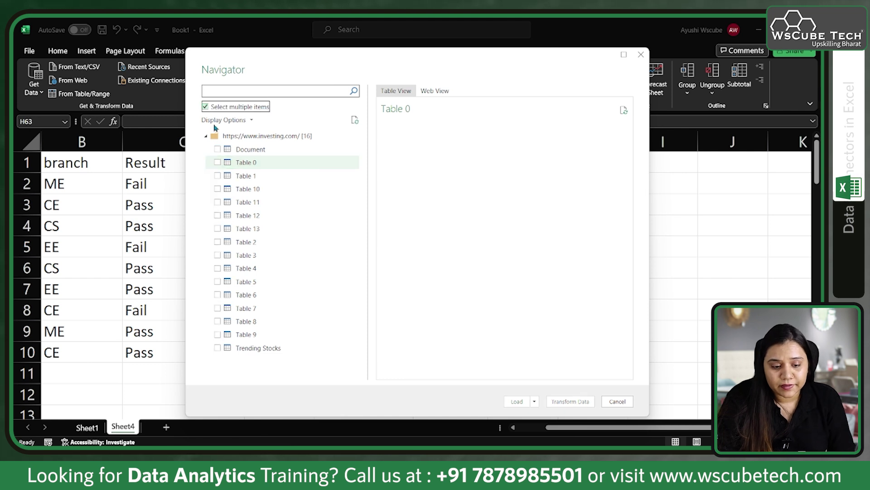
{"action": "left_click", "coordinate": [217, 176]}
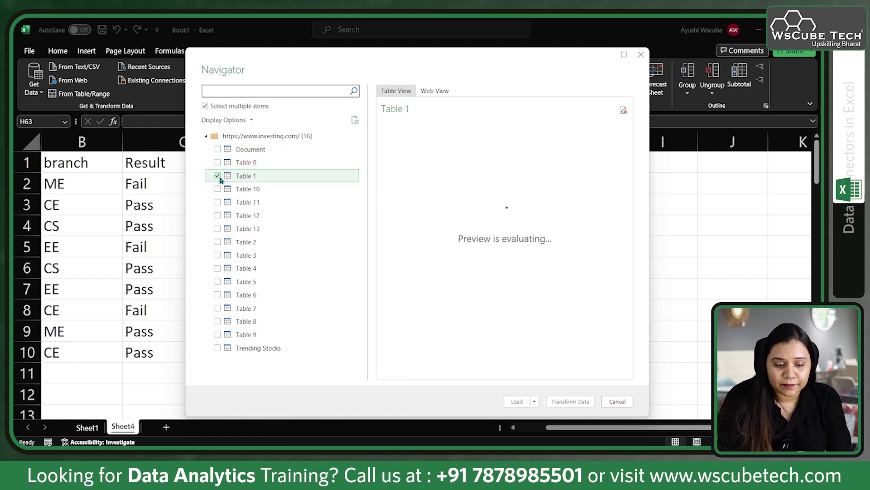
{"action": "left_click", "coordinate": [217, 189]}
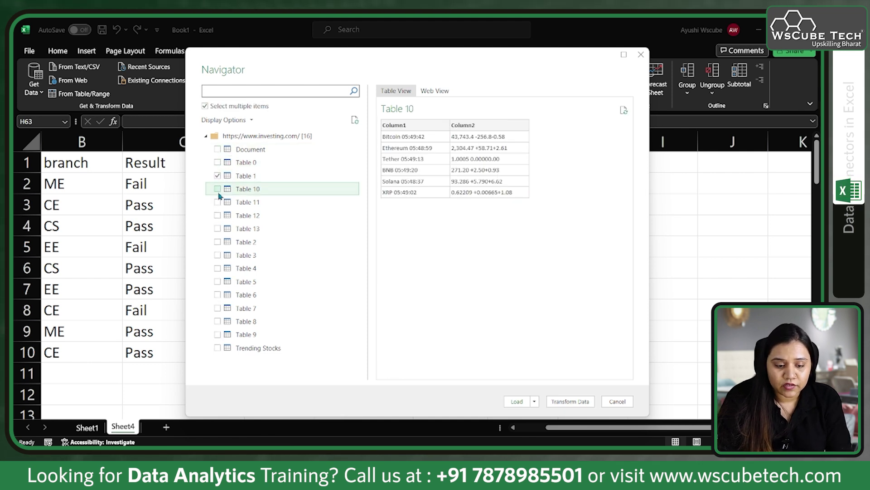
{"action": "left_click", "coordinate": [218, 163]}
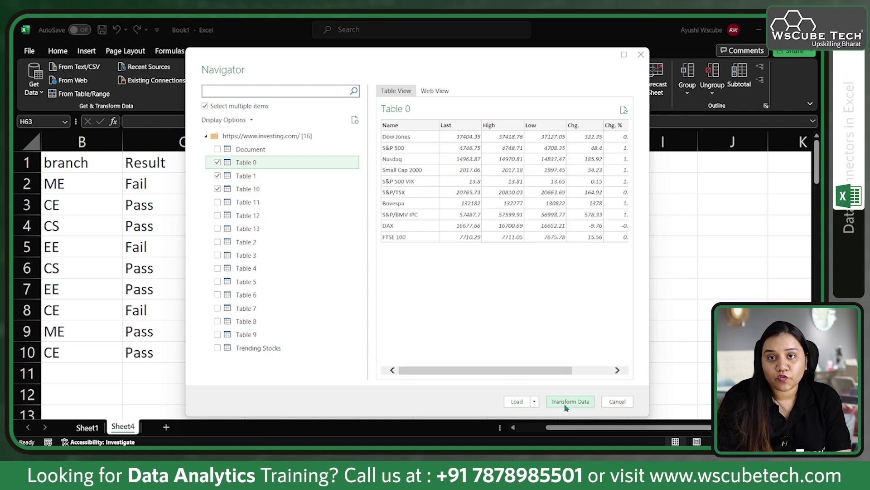
Step: Load Tables 0, 1 and 10, then bring up more options on Table 1's peek card
{"action": "left_click", "coordinate": [518, 401]}
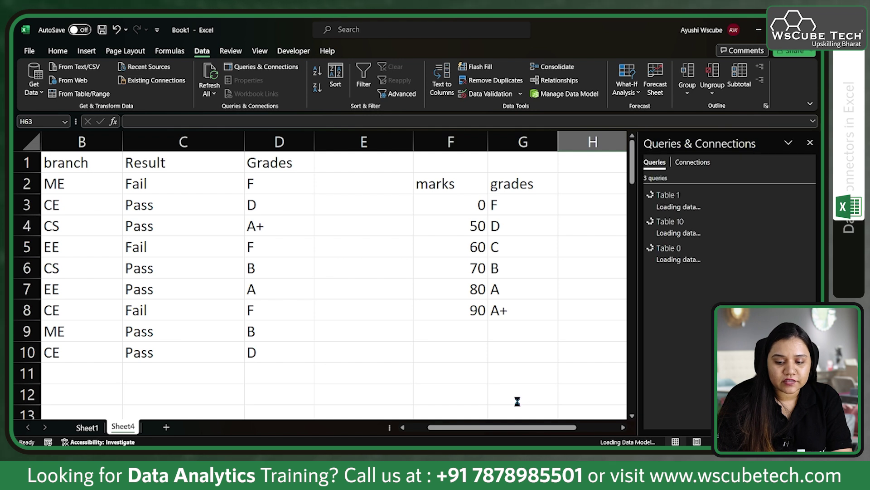
{"action": "left_click", "coordinate": [704, 207]}
{"action": "mouse_move", "coordinate": [715, 198]}
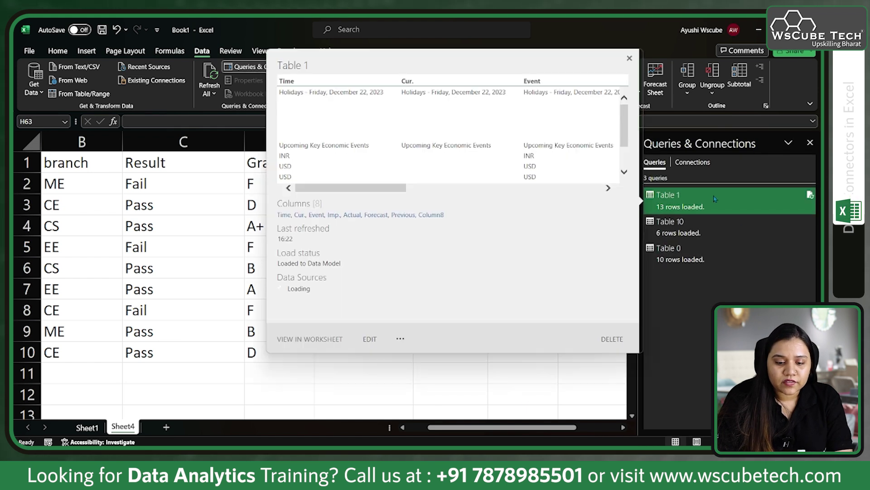
{"action": "left_click", "coordinate": [320, 340]}
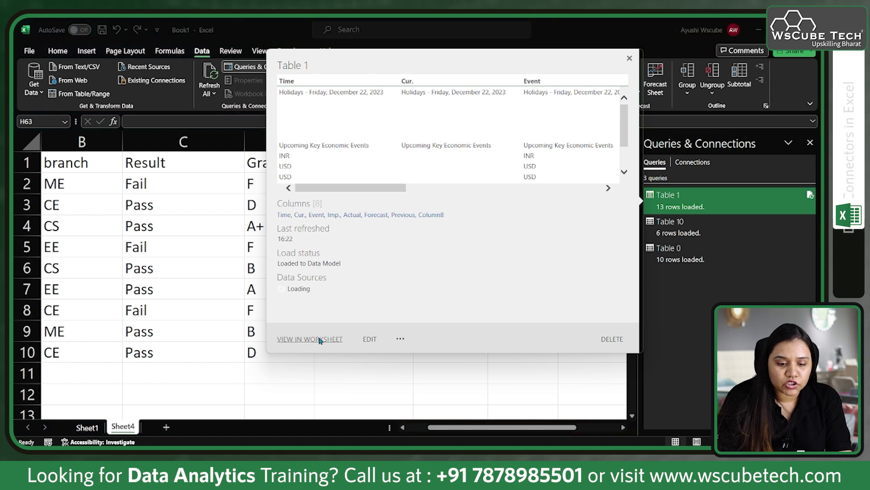
{"action": "left_click", "coordinate": [400, 339]}
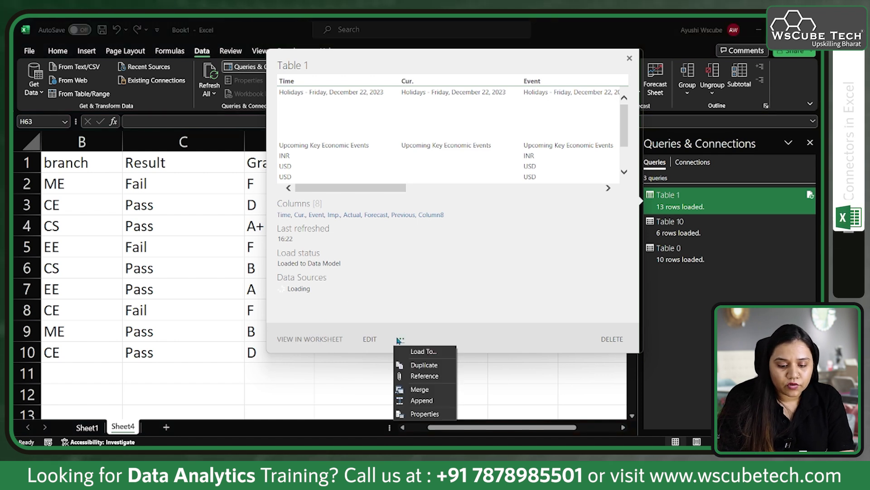
Step: Load Table 1 as a table on a new worksheet, excluded from the Data Model
{"action": "left_click", "coordinate": [413, 352]}
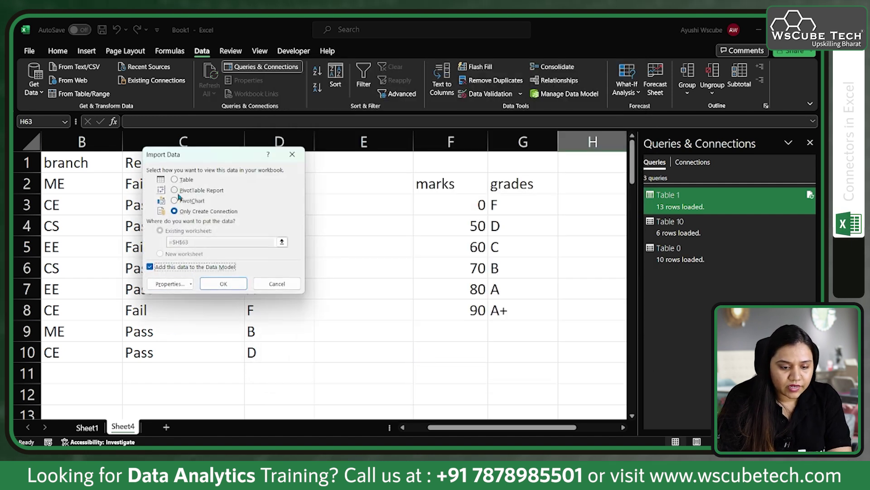
{"action": "left_click", "coordinate": [174, 180]}
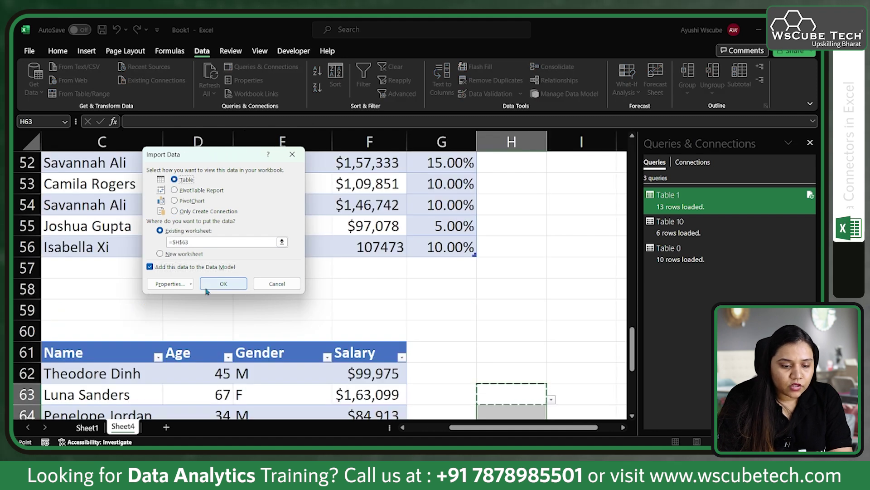
{"action": "left_click", "coordinate": [160, 254]}
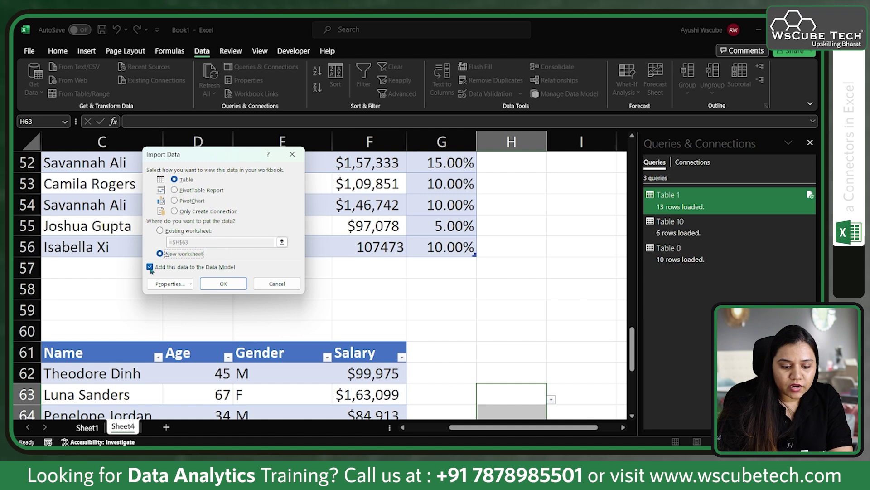
{"action": "left_click", "coordinate": [151, 267]}
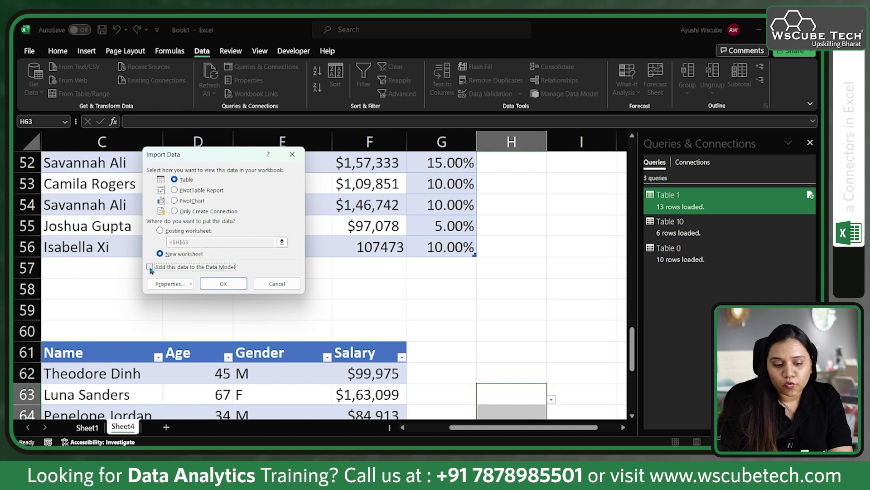
{"action": "left_click", "coordinate": [213, 284]}
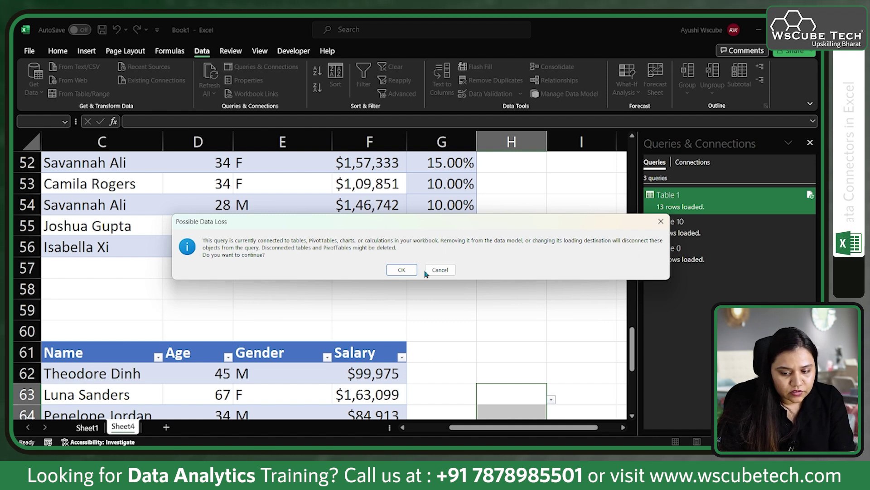
{"action": "left_click", "coordinate": [401, 270]}
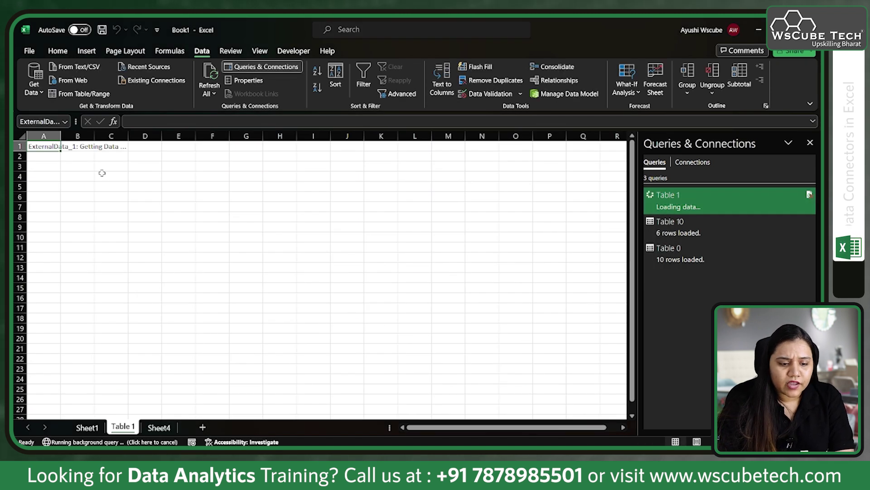
{"action": "scroll", "coordinate": [296, 276], "scroll_direction": "right", "scroll_amount": 10}
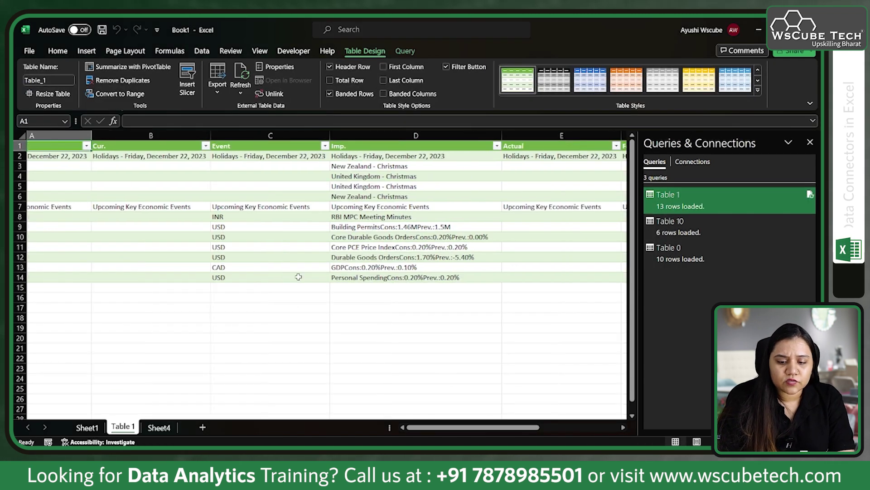
{"action": "scroll", "coordinate": [299, 277], "scroll_direction": "left", "scroll_amount": 10}
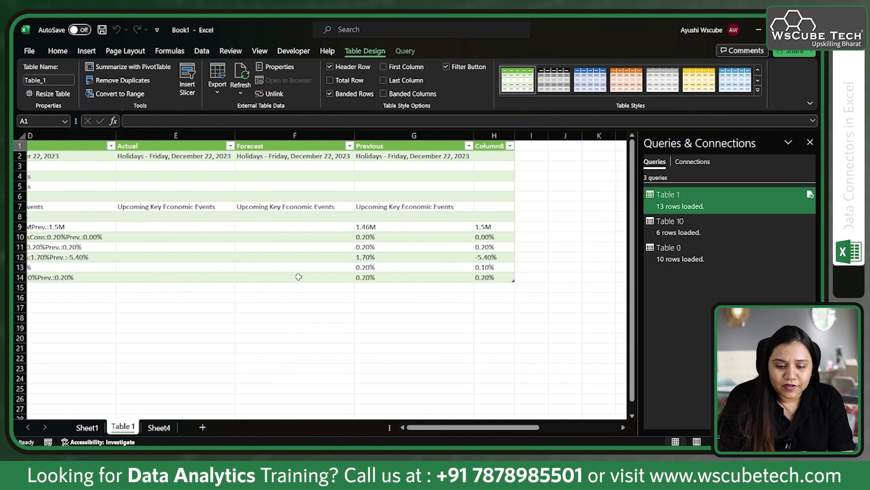